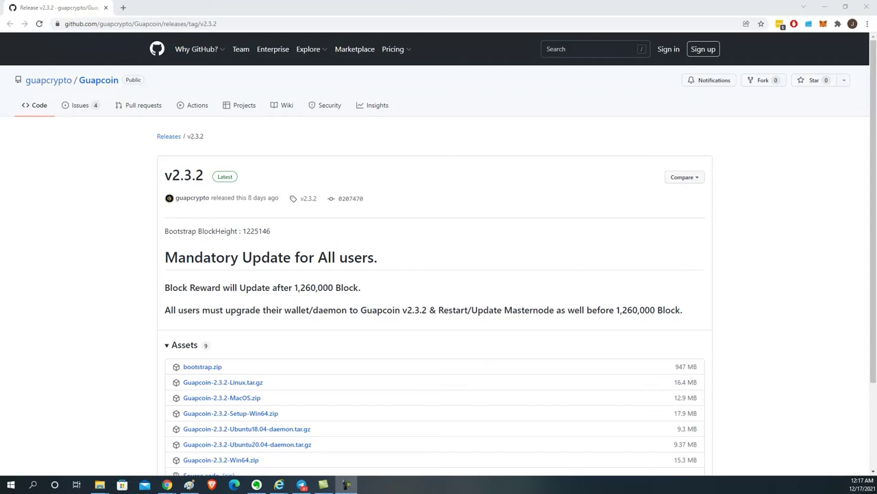
# Review the Guap Coin Desktop Wallet 101 course page on the Guap Academy site
pyautogui.click(347, 485)
pyautogui.moveTo(83, 7); pyautogui.dragTo(108, 3)
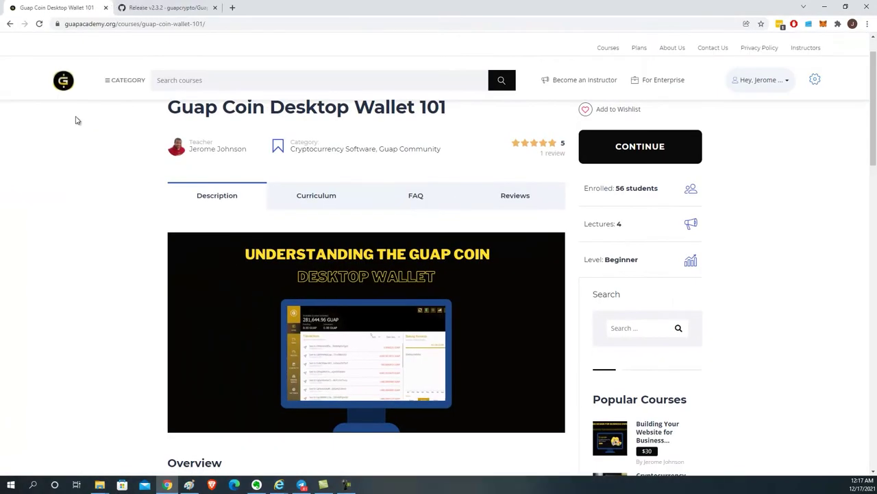
pyautogui.scroll(2, 227, 156)
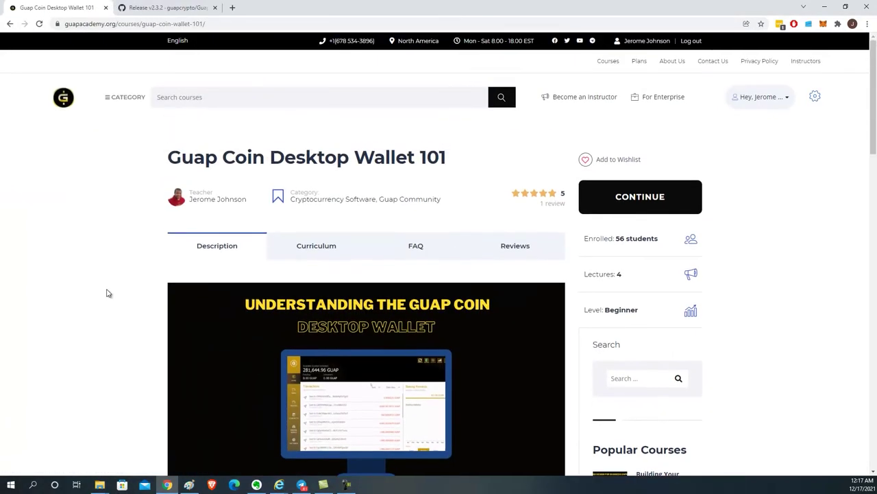
pyautogui.scroll(-1, 82, 258)
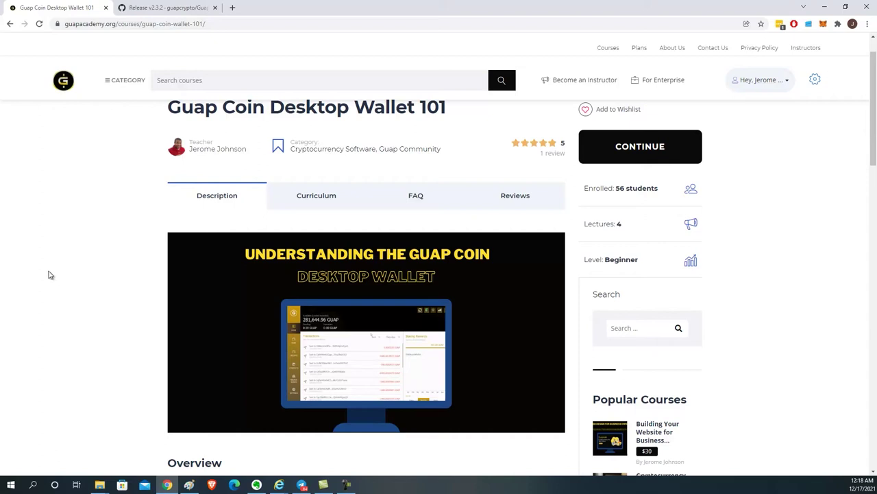
pyautogui.scroll(1, 50, 274)
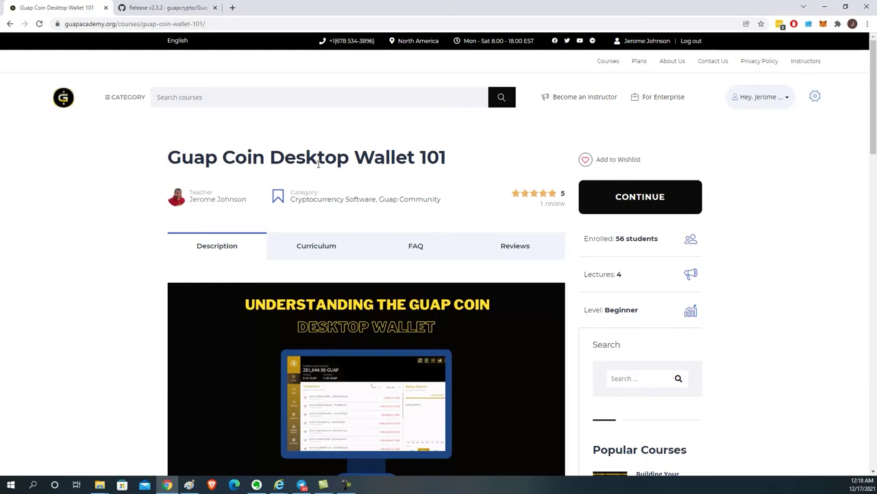
# Review the Guapcoin v2.3.2 release notes on GitHub and highlight the block reward update line
pyautogui.click(149, 12)
pyautogui.scroll(-1, 98, 240)
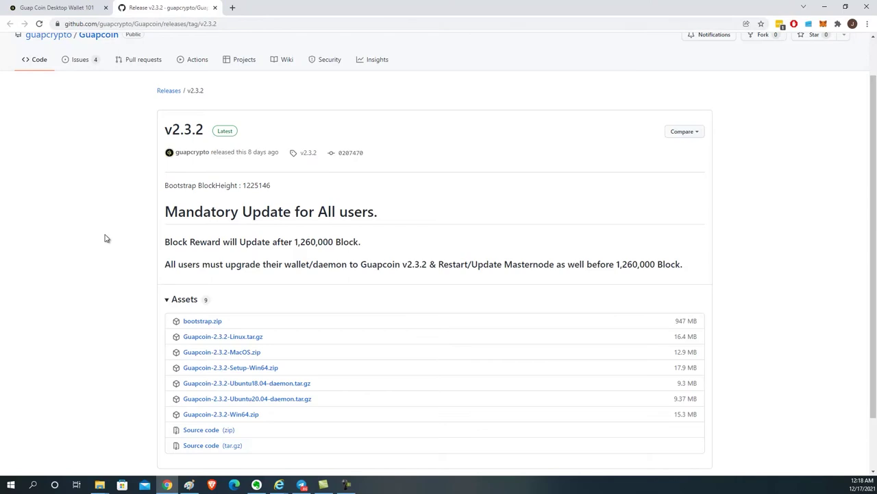
pyautogui.scroll(-1, 105, 240)
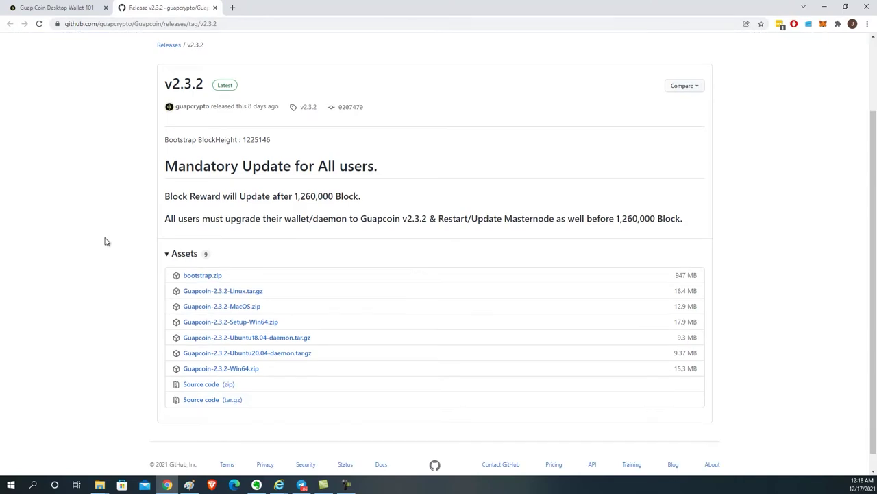
pyautogui.moveTo(172, 196); pyautogui.dragTo(381, 200)
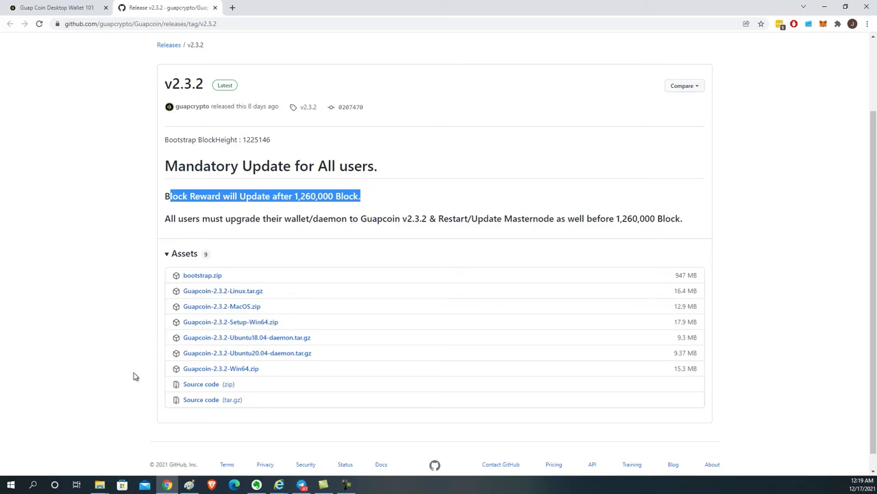
# Download Guapcoin-2.3.2-Win64.zip from the release assets and keep the flagged file
pyautogui.click(209, 371)
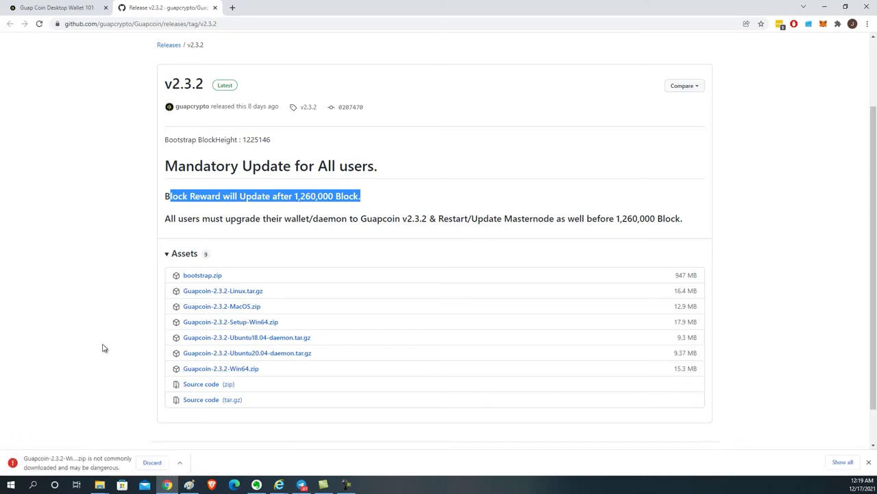
pyautogui.click(153, 463)
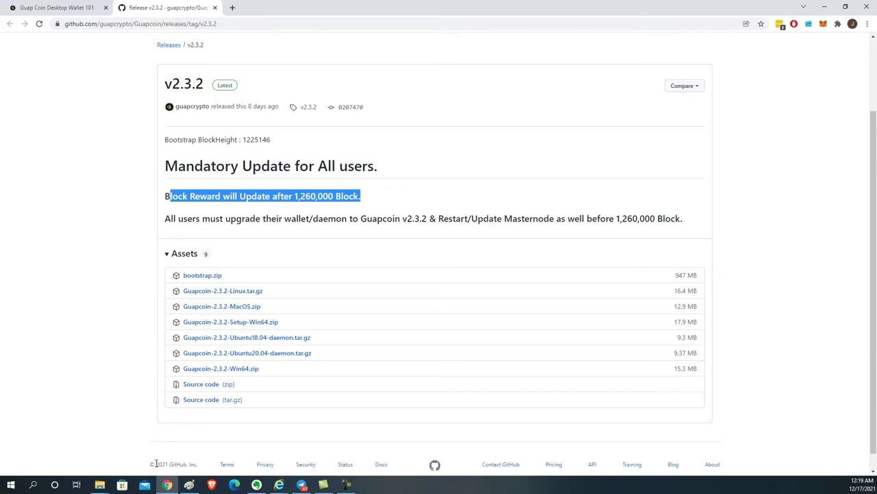
pyautogui.click(204, 369)
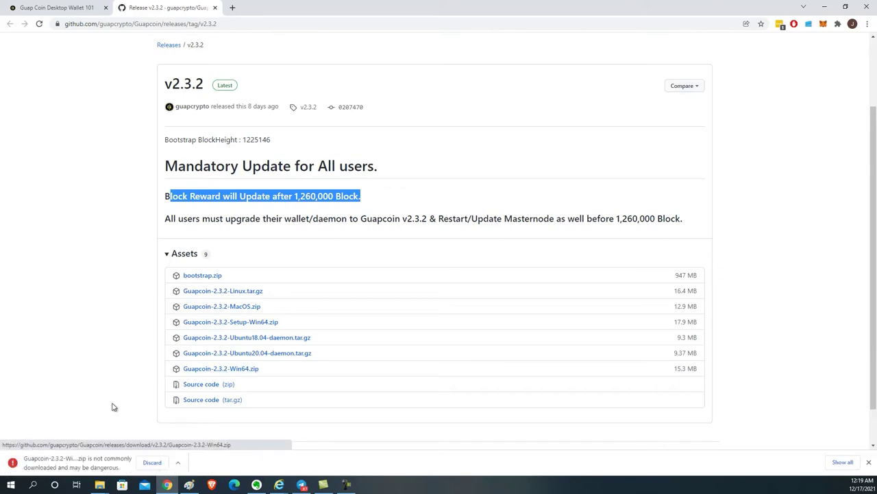
pyautogui.click(177, 462)
pyautogui.click(189, 431)
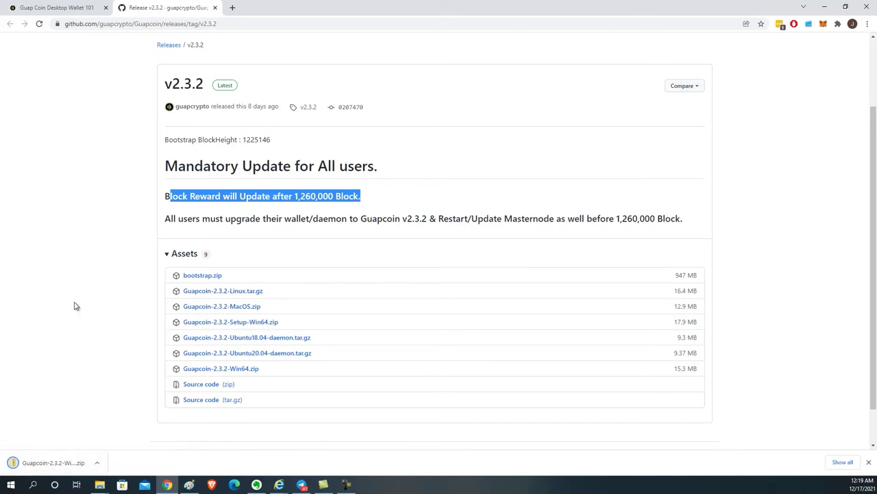
# Show the downloaded Guapcoin-2.3.2-Win64.zip in its folder and move it from Downloads to the desktop
pyautogui.click(97, 464)
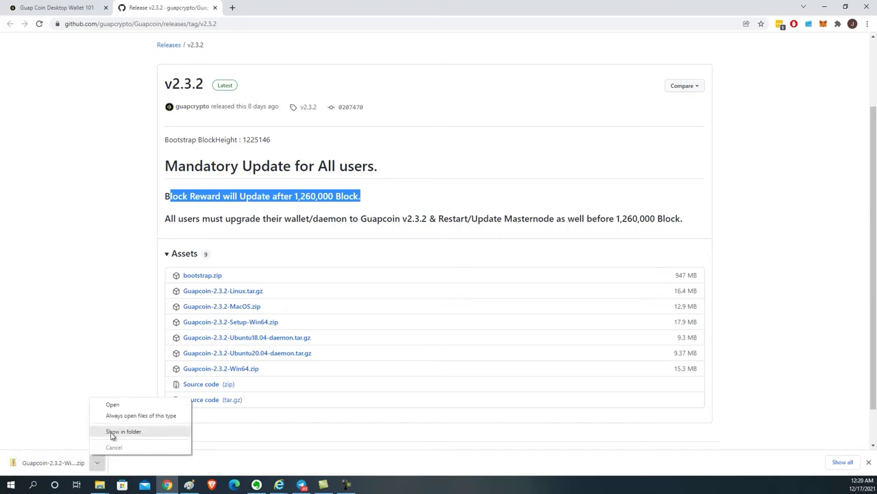
pyautogui.click(113, 432)
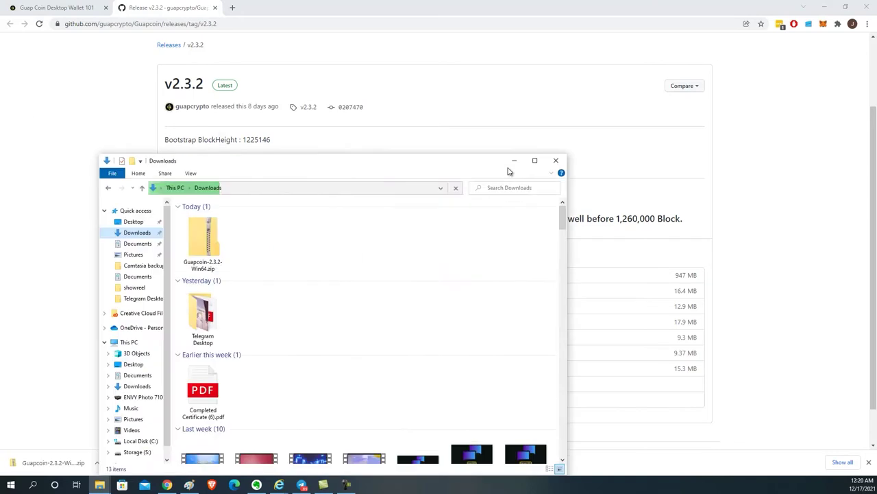
pyautogui.moveTo(329, 153); pyautogui.dragTo(680, 149)
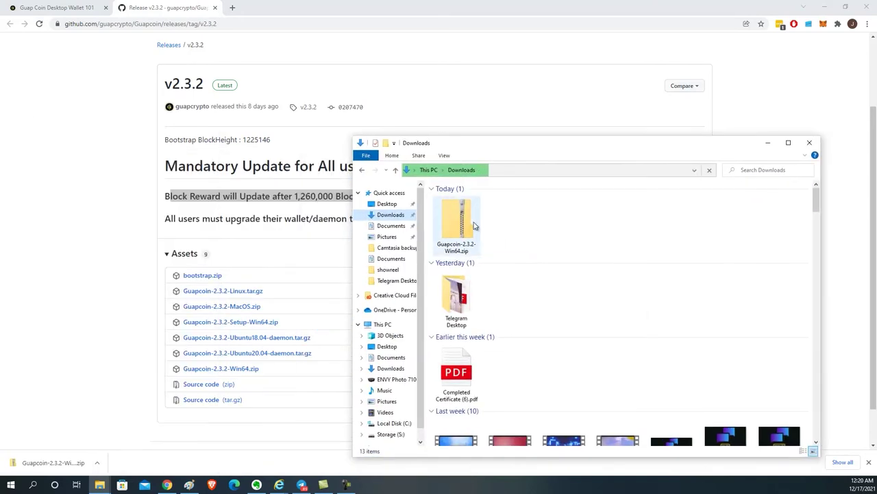
pyautogui.click(825, 7)
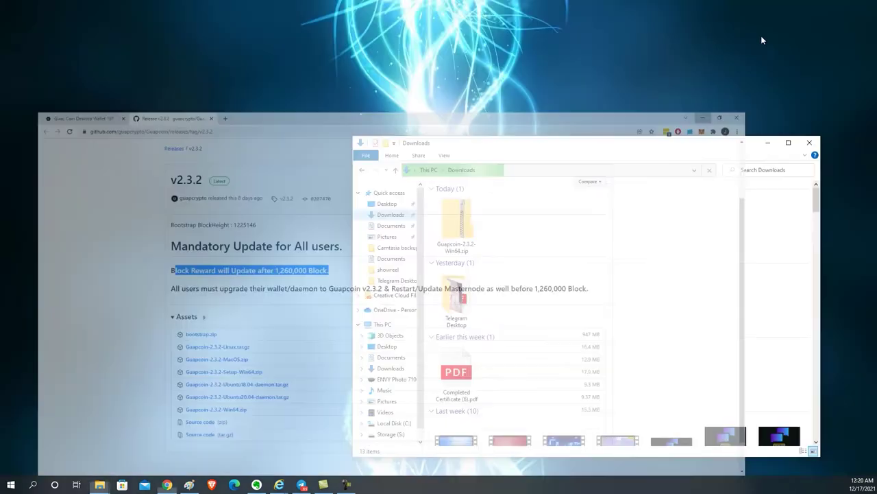
pyautogui.moveTo(456, 221); pyautogui.dragTo(218, 176)
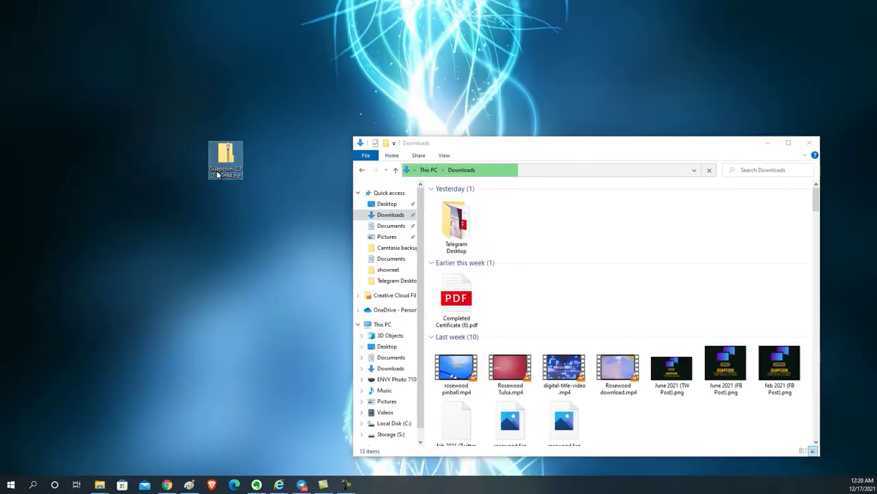
pyautogui.click(767, 145)
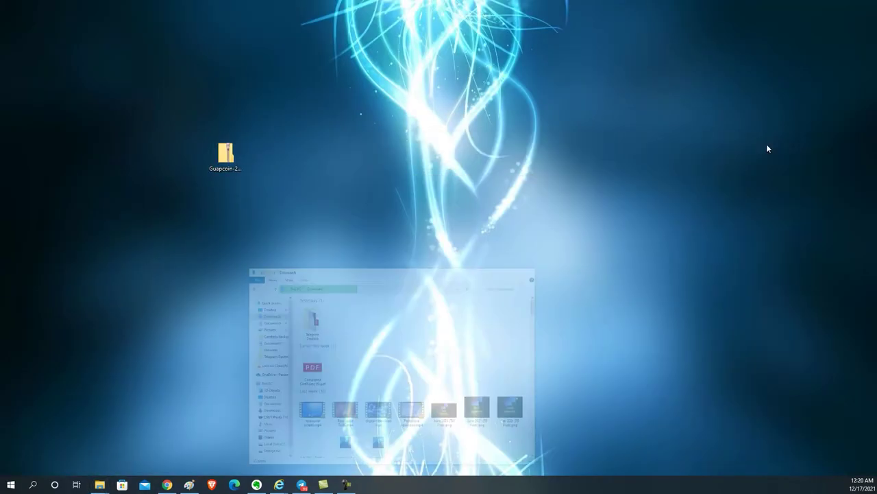
# Extract the Guapcoin-2.3.2-Win64.zip archive into a Guapcoin-2.3.2-Win64 folder on the desktop, showing the extracted files when complete
pyautogui.rightClick(230, 155)
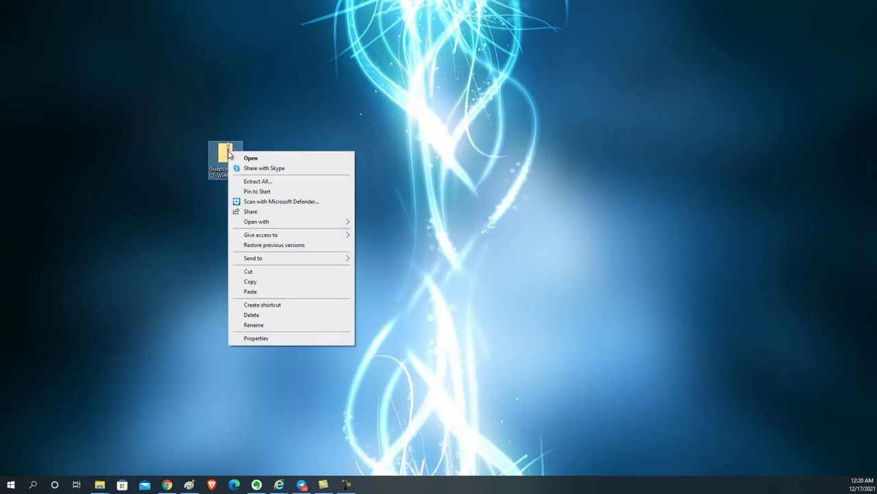
pyautogui.click(255, 181)
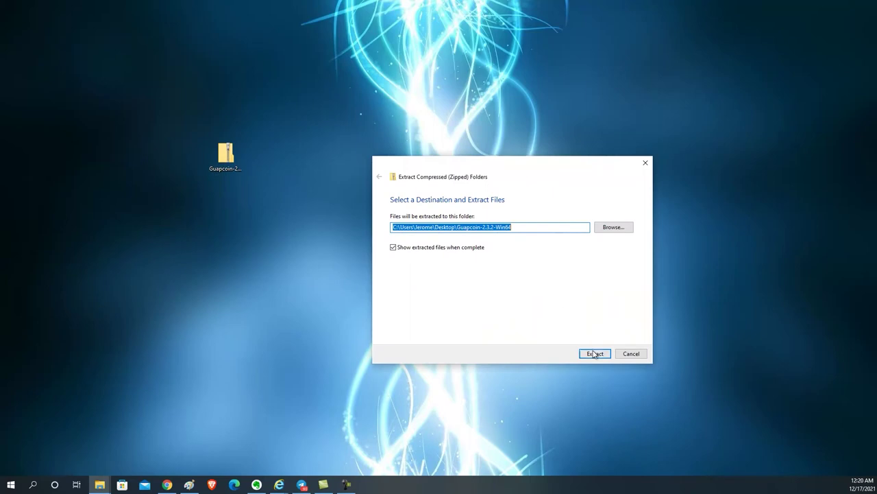
pyautogui.click(594, 354)
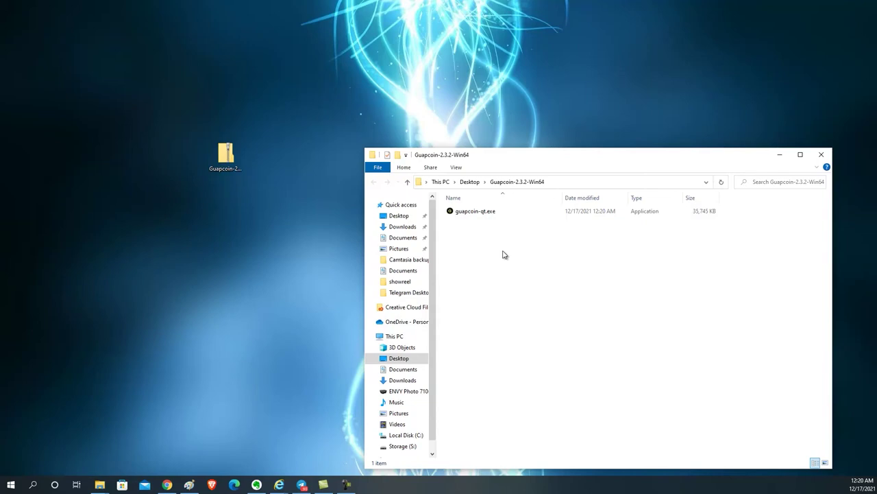
# Open the current user's profile folder inside Users on Local Disk (C:)
pyautogui.click(99, 484)
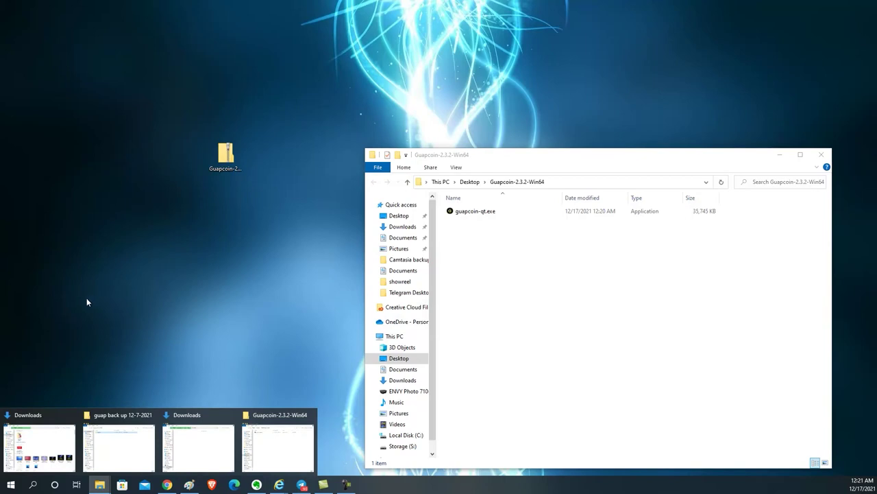
pyautogui.click(545, 279)
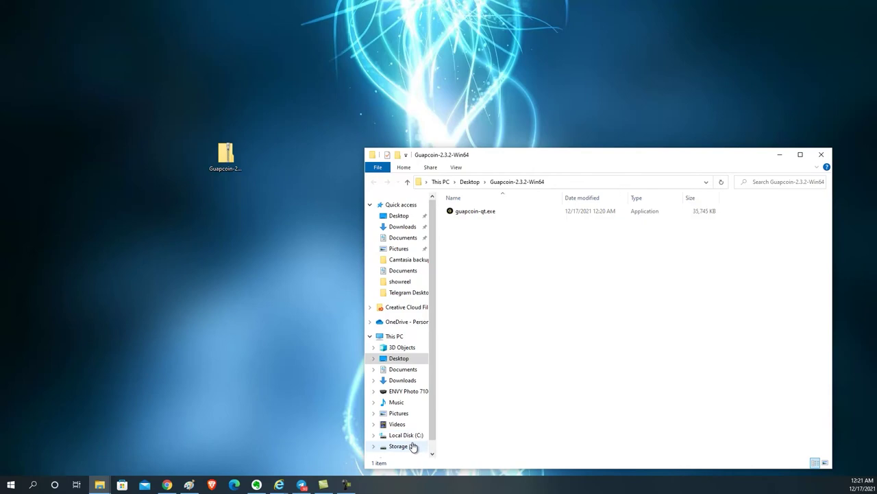
pyautogui.scroll(-1, 433, 390)
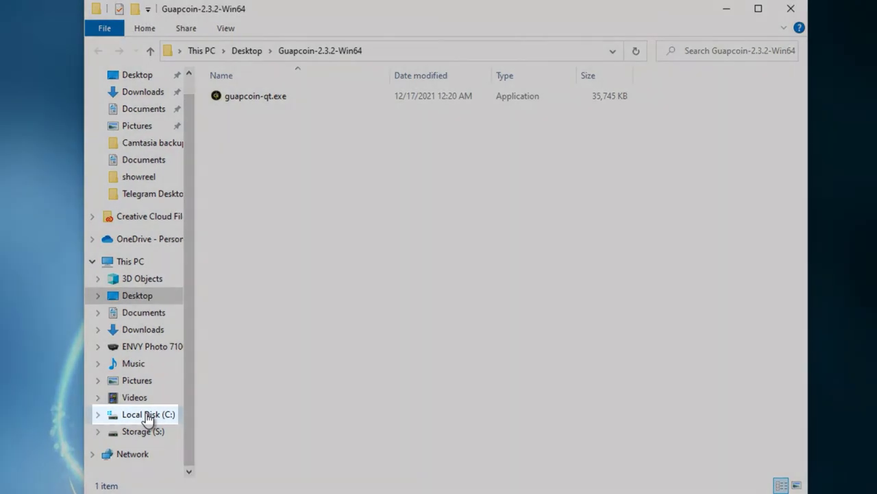
pyautogui.click(146, 416)
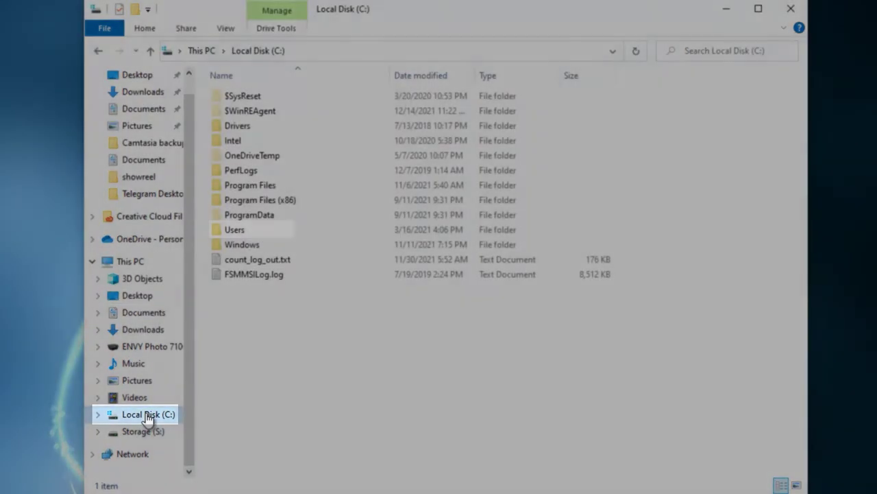
pyautogui.doubleClick(240, 231)
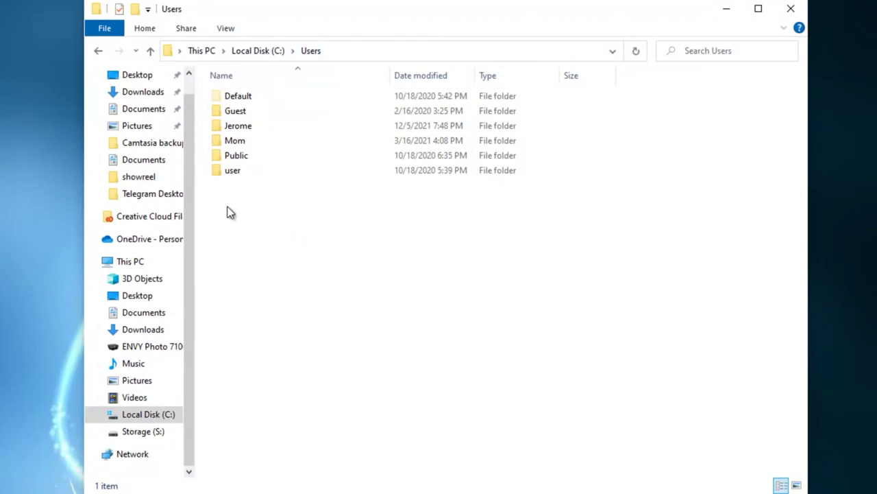
pyautogui.doubleClick(239, 127)
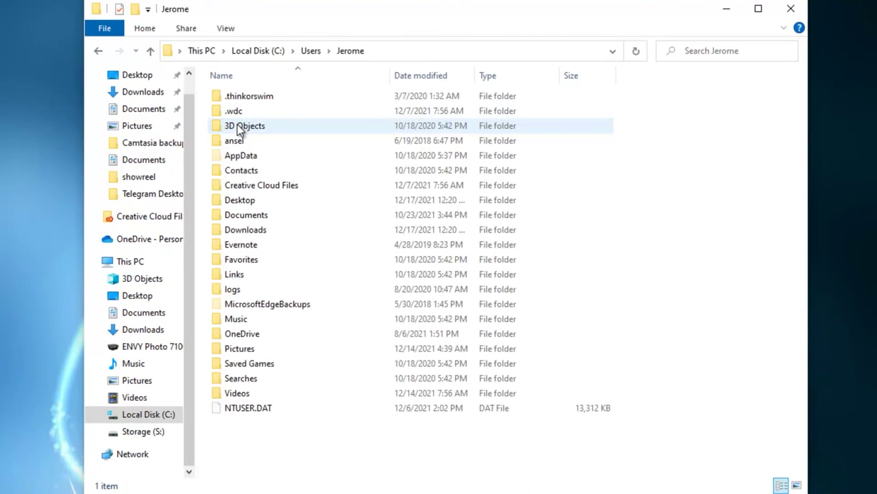
# Turn the display of hidden items off and back on in the user's profile folder
pyautogui.click(233, 156)
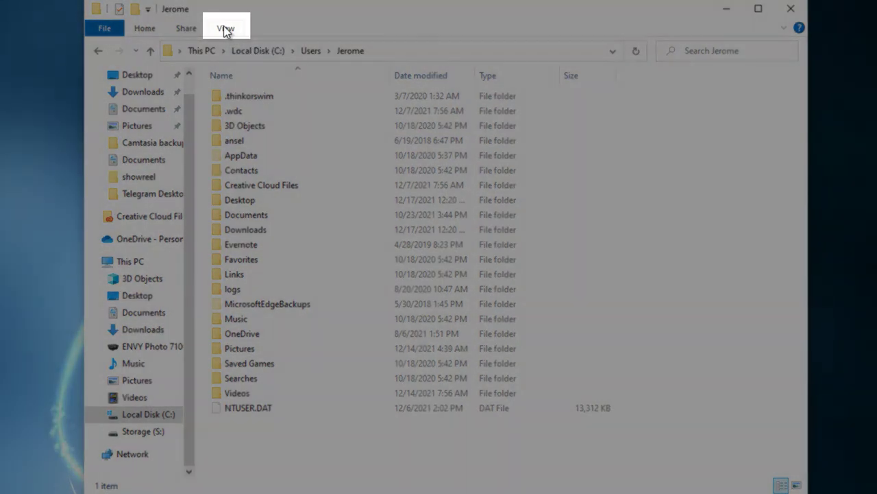
pyautogui.click(225, 29)
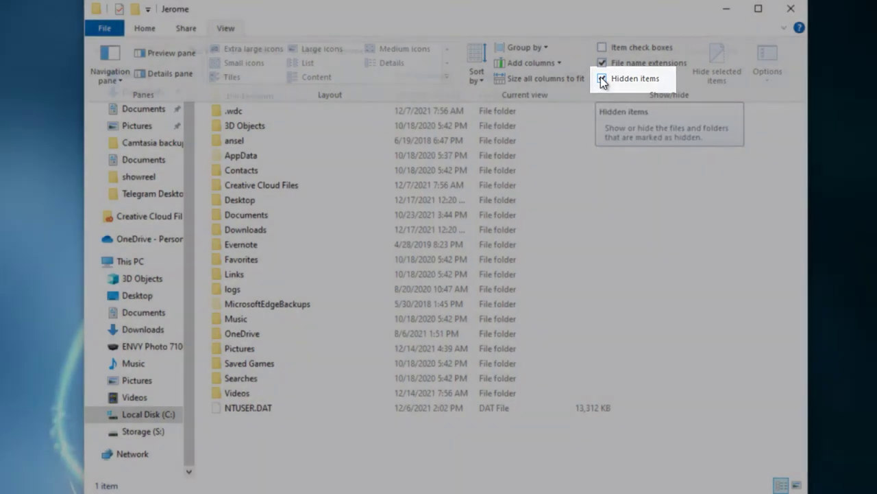
pyautogui.click(600, 77)
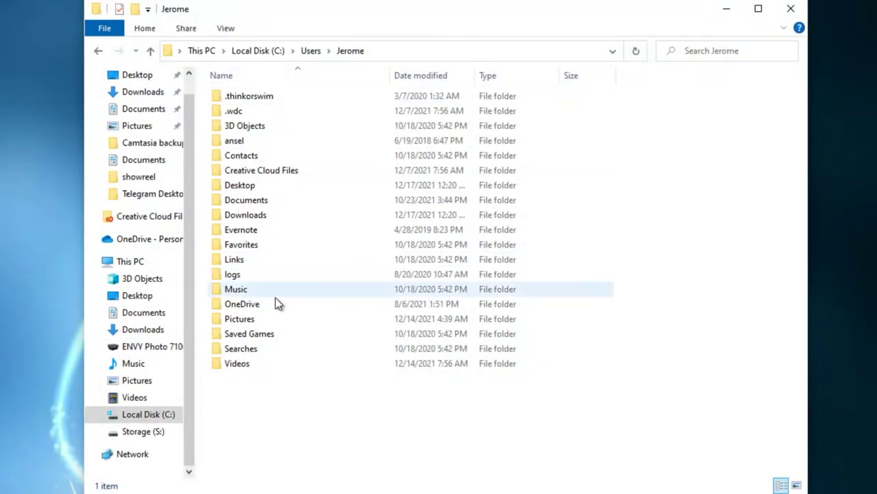
pyautogui.click(225, 28)
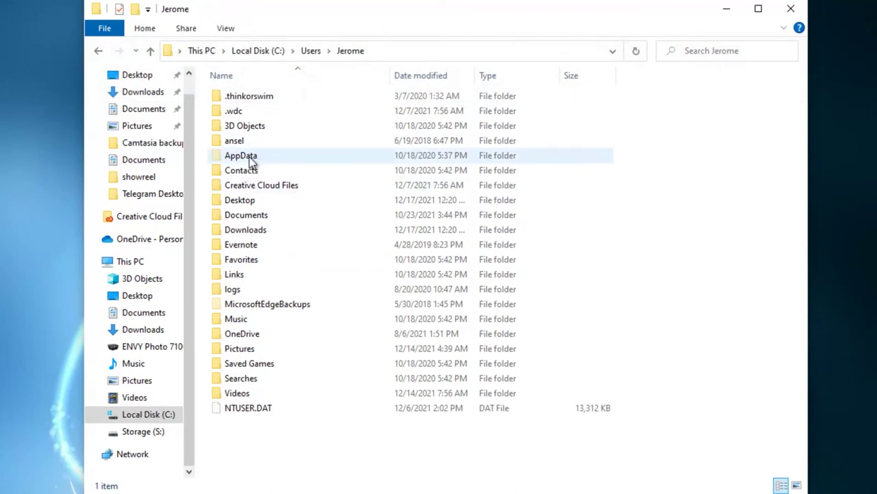
# Open the Roaming folder inside AppData and copy the Guapcoin data folder
pyautogui.doubleClick(261, 155)
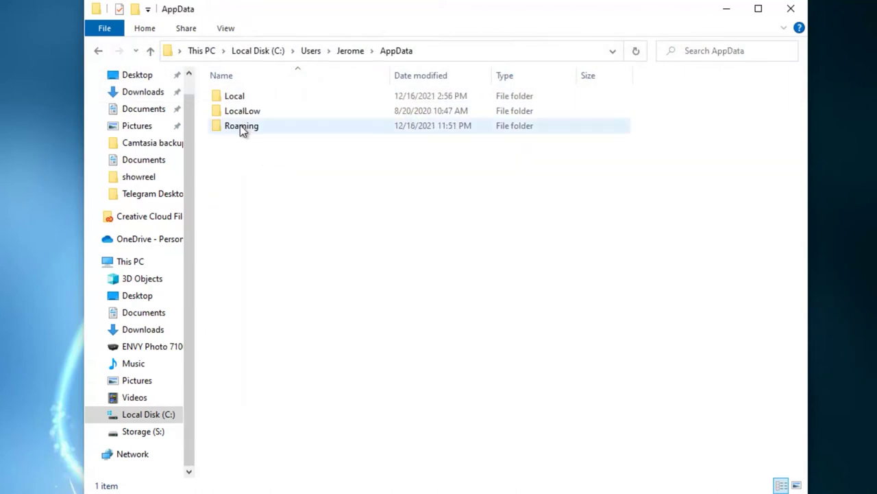
pyautogui.doubleClick(240, 125)
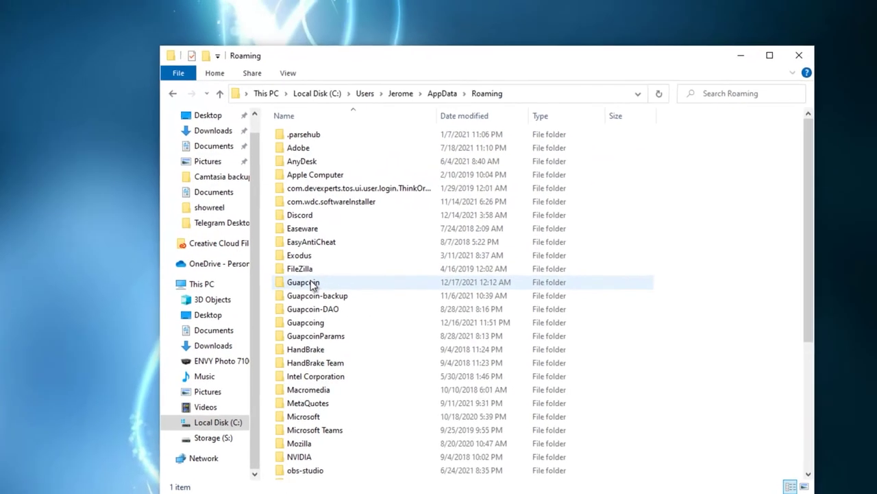
pyautogui.rightClick(252, 261)
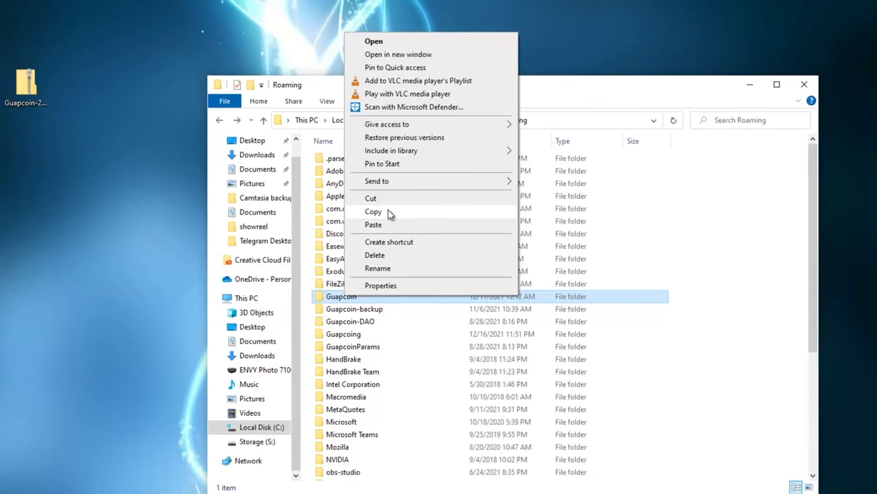
pyautogui.click(382, 207)
# Create a new folder on the desktop named Guapcoin wallet backup
pyautogui.rightClick(0, 208)
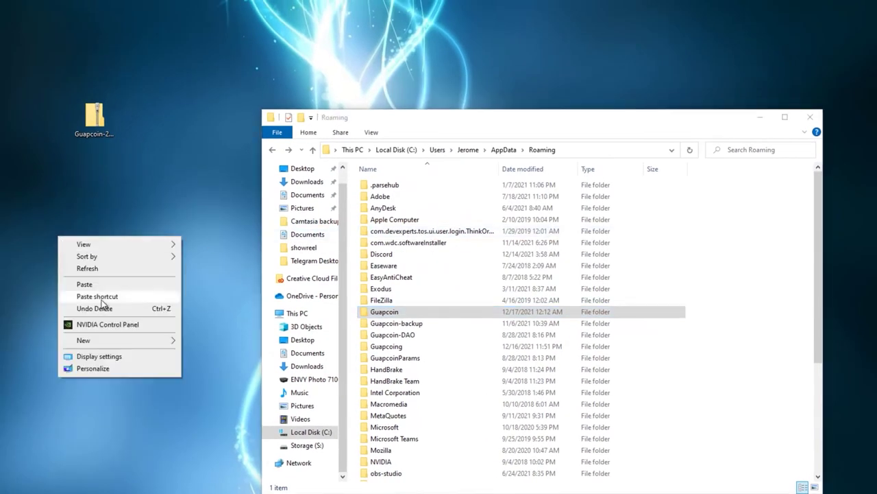
pyautogui.moveTo(119, 341)
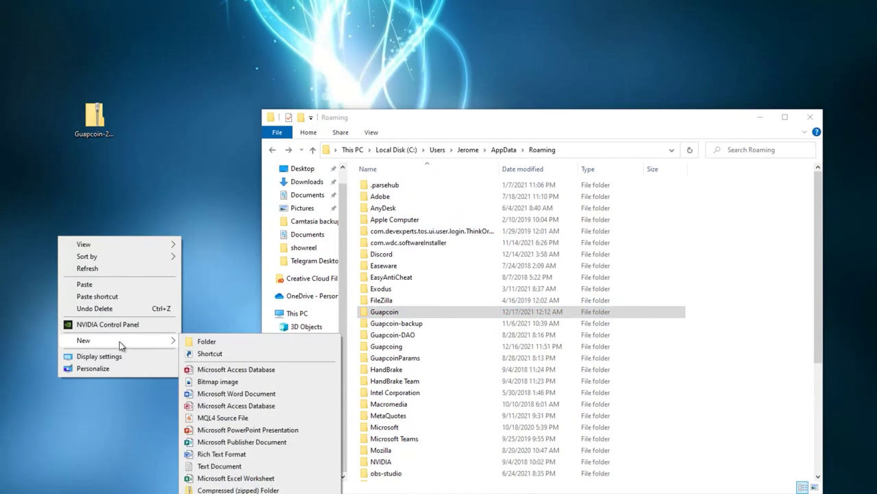
pyautogui.click(206, 341)
pyautogui.write('Guapcoin')
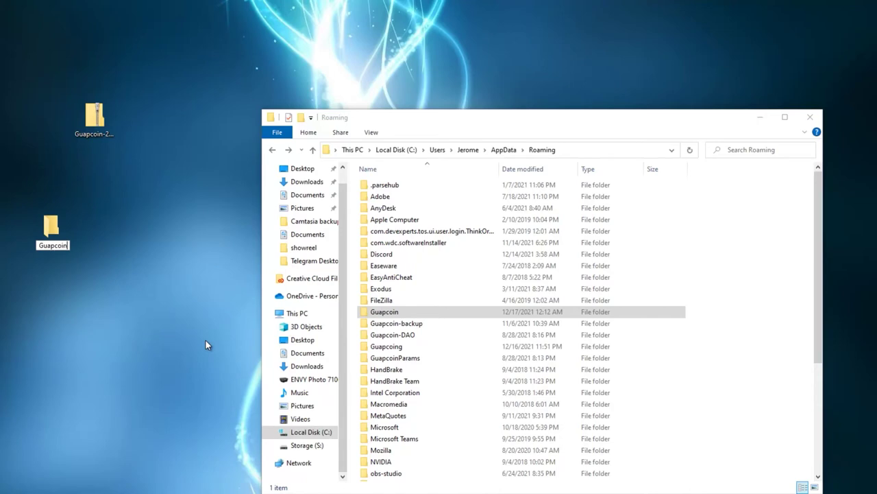
pyautogui.write(' wallet backup')
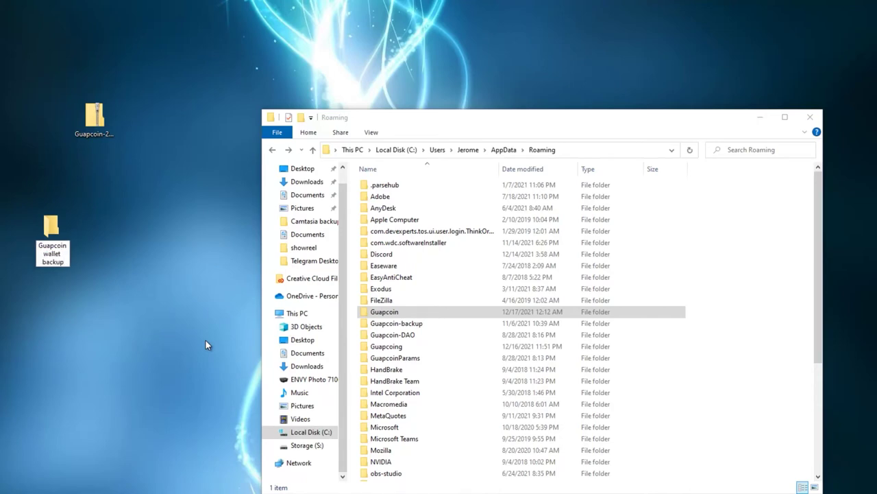
pyautogui.press('Return')
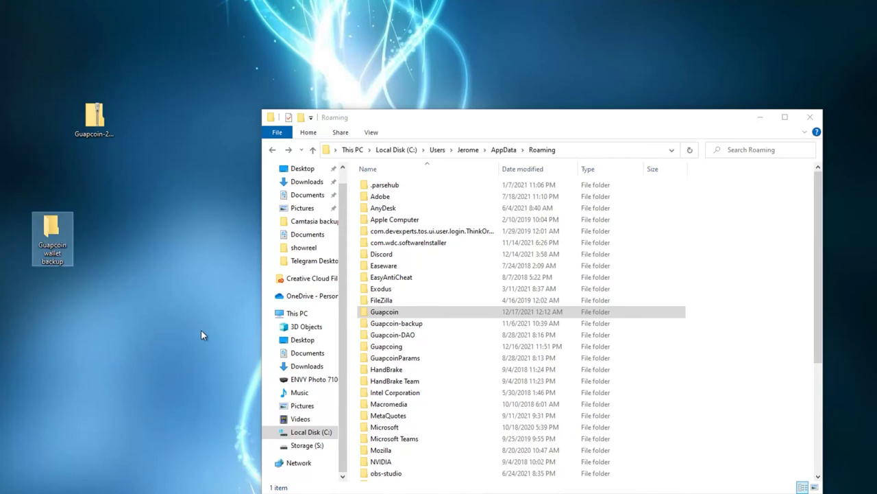
# Paste the copied Guapcoin data folder into the Guapcoin wallet backup folder
pyautogui.doubleClick(52, 233)
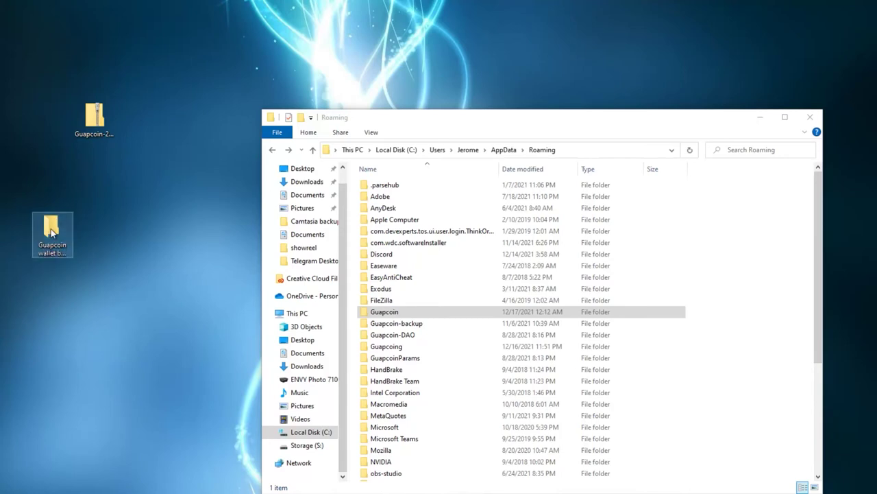
pyautogui.rightClick(386, 19)
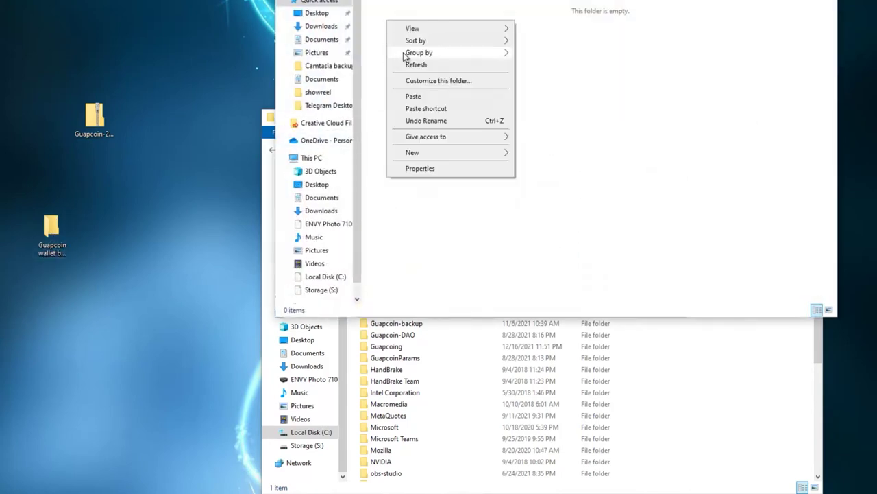
pyautogui.click(418, 98)
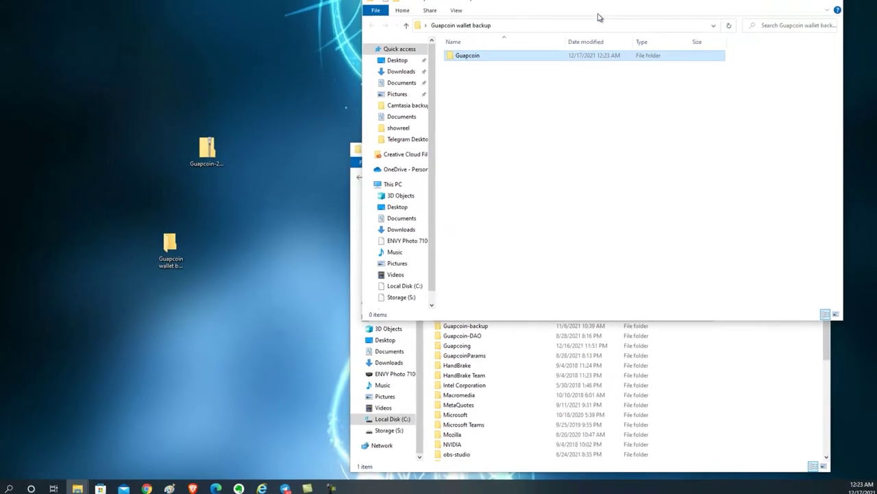
# Compare the contents of the backed-up Guapcoin folder with the original in Roaming side by side, then minimize the Roaming window
pyautogui.moveTo(586, 0); pyautogui.dragTo(520, 0)
pyautogui.moveTo(551, 46); pyautogui.dragTo(221, 130)
pyautogui.moveTo(508, 159); pyautogui.dragTo(593, 122)
pyautogui.moveTo(271, 131); pyautogui.dragTo(320, 118)
pyautogui.doubleClick(144, 171)
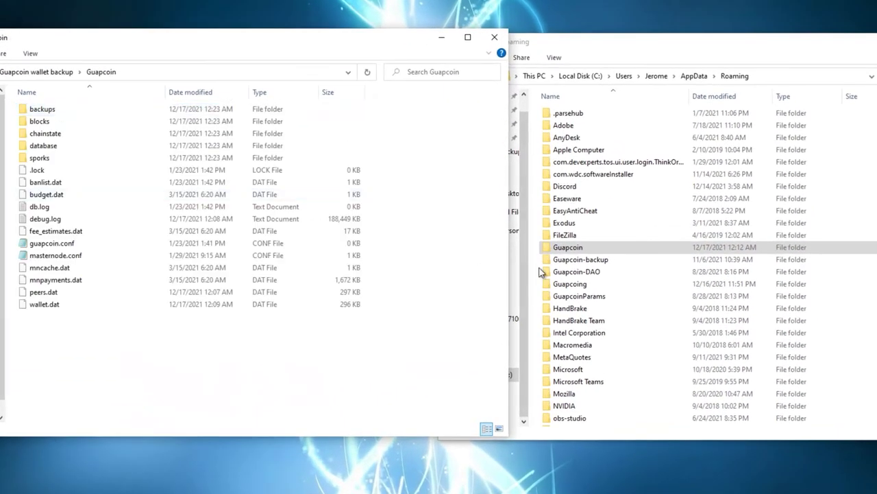
pyautogui.doubleClick(567, 246)
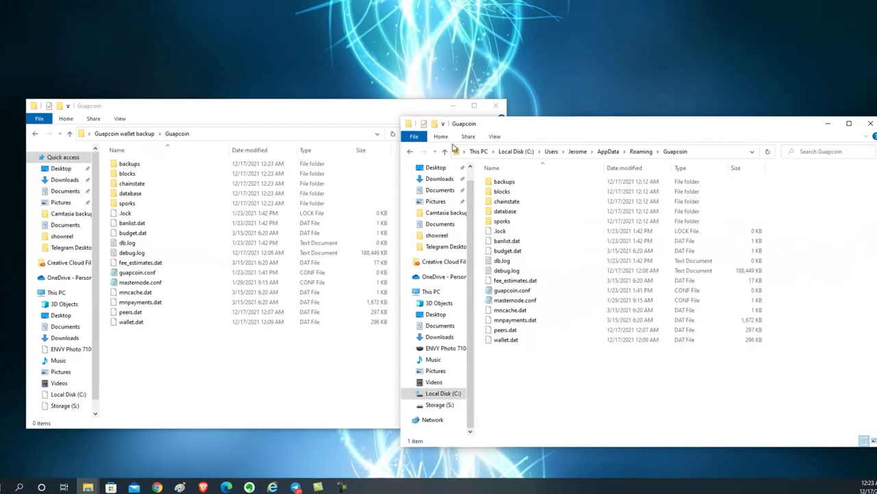
pyautogui.click(449, 75)
pyautogui.click(344, 117)
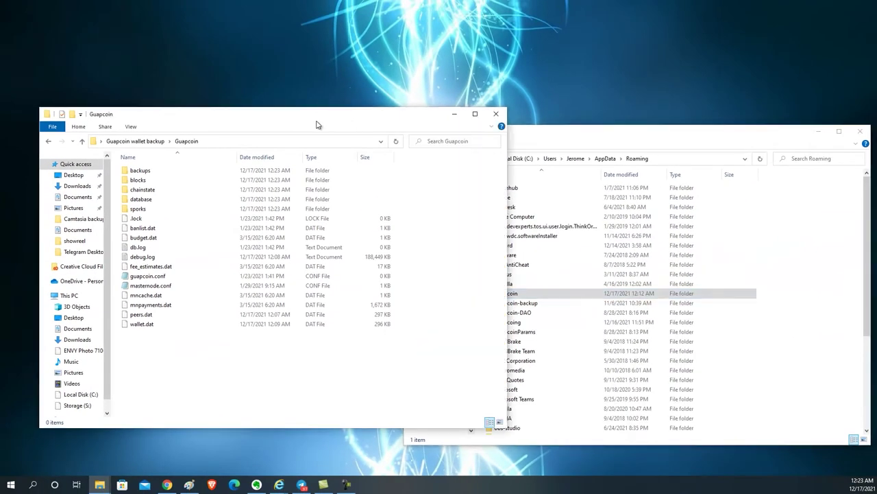
pyautogui.click(819, 130)
pyautogui.moveTo(400, 118); pyautogui.dragTo(577, 101)
# Rename the Guapcoin folder inside Guapcoin wallet backup to 12-17-2021 and close the backup window
pyautogui.click(226, 122)
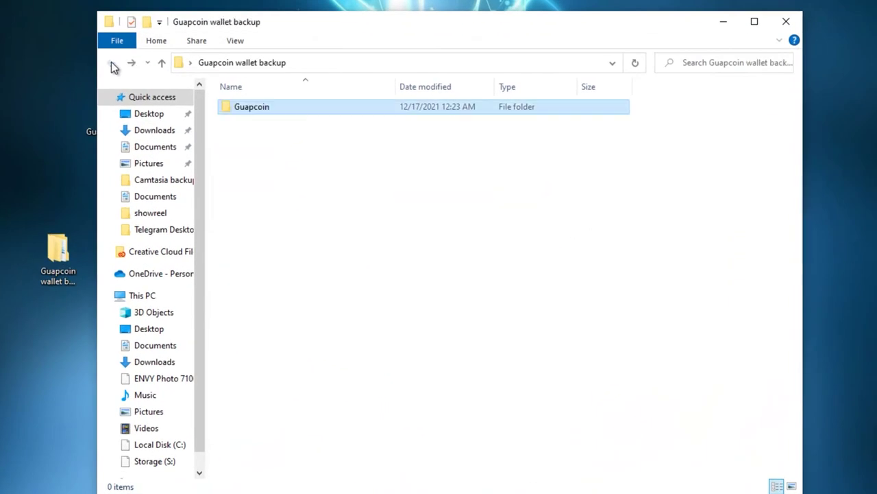
pyautogui.rightClick(278, 109)
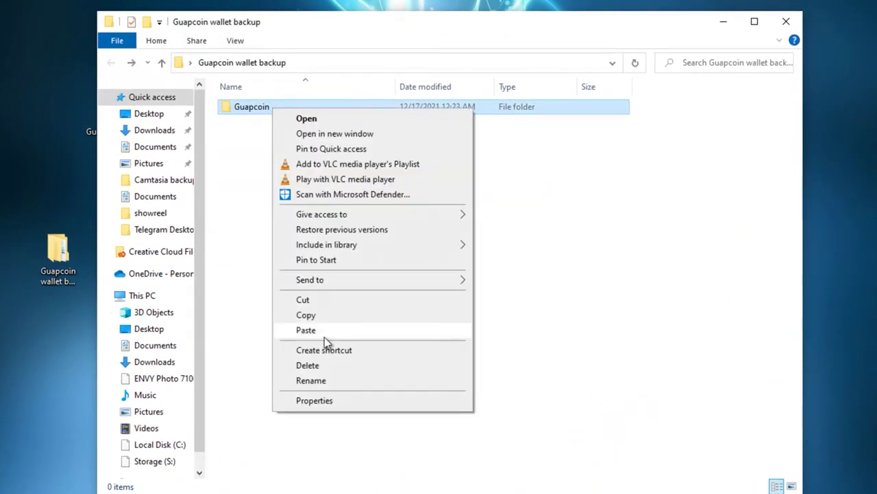
pyautogui.click(325, 379)
pyautogui.click(282, 108)
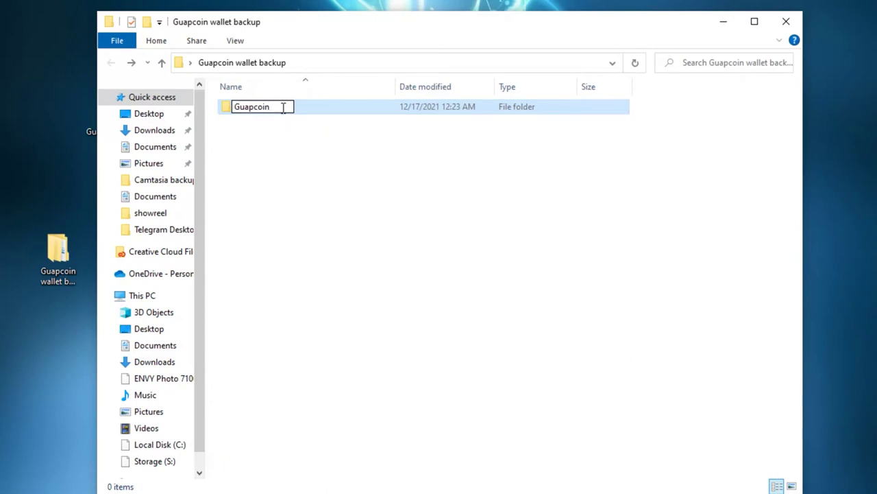
pyautogui.hotkey('ctrl', 'a')
pyautogui.press('BackSpace')
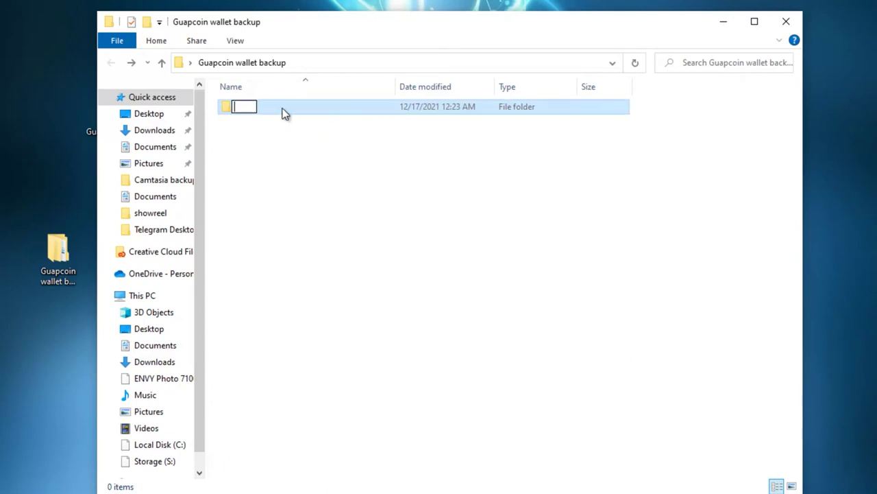
pyautogui.write('12-17-2021')
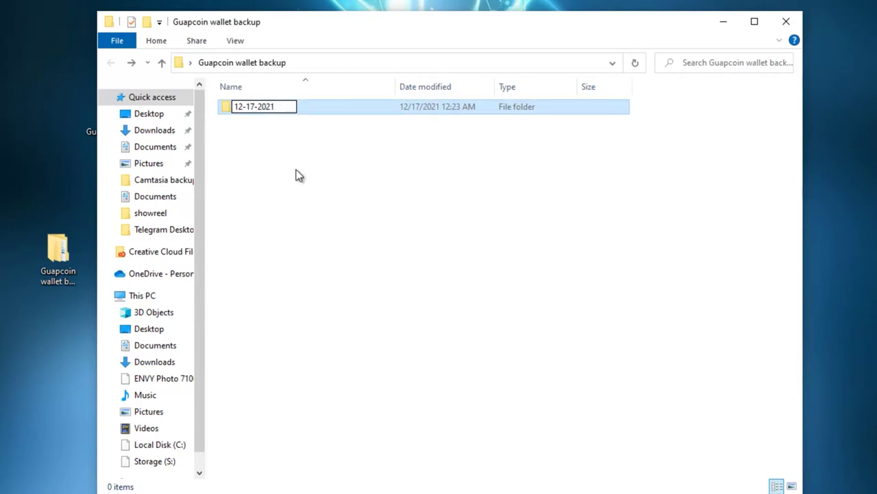
pyautogui.click(296, 174)
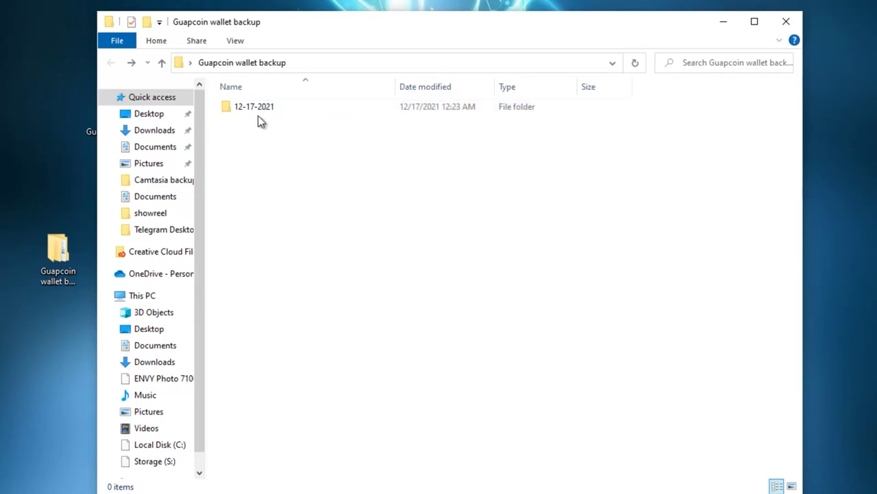
pyautogui.click(795, 24)
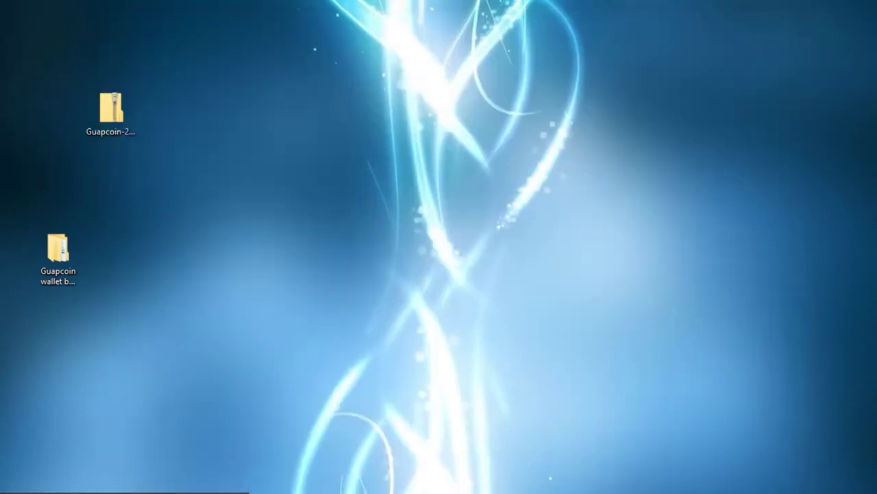
# Return to the Roaming window and open the original Guapcoin data folder, leaving no files selected
pyautogui.hotkey('alt', 'Tab')
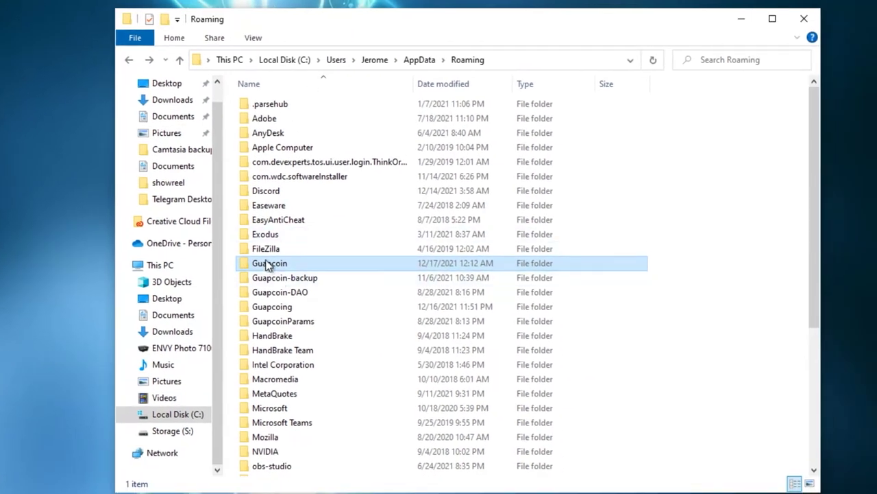
pyautogui.doubleClick(268, 265)
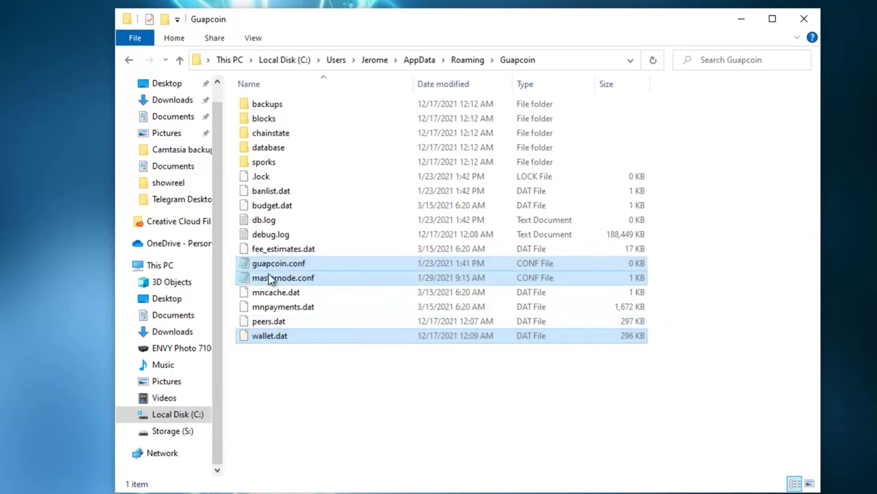
pyautogui.click(321, 384)
# Delete everything in the Guapcoin data folder except guapcoin.conf, masternode.conf and wallet.dat
pyautogui.click(283, 106)
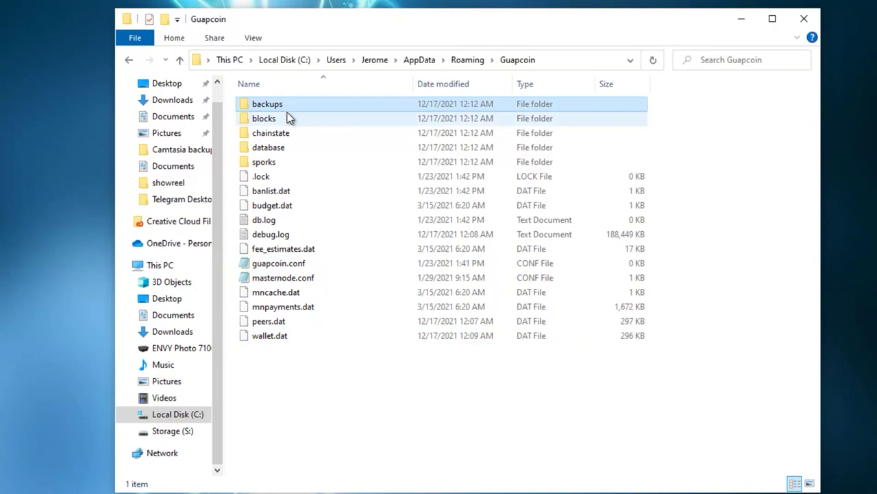
pyautogui.keyDown('ctrl'); pyautogui.click(277, 122); pyautogui.keyUp('ctrl')
pyautogui.keyDown('ctrl'); pyautogui.click(278, 134); pyautogui.keyUp('ctrl')
pyautogui.keyDown('ctrl'); pyautogui.click(278, 148); pyautogui.keyUp('ctrl')
pyautogui.keyDown('ctrl'); pyautogui.click(278, 162); pyautogui.keyUp('ctrl')
pyautogui.keyDown('ctrl'); pyautogui.click(279, 177); pyautogui.keyUp('ctrl')
pyautogui.keyDown('ctrl'); pyautogui.click(279, 192); pyautogui.keyUp('ctrl')
pyautogui.keyDown('ctrl'); pyautogui.click(281, 206); pyautogui.keyUp('ctrl')
pyautogui.keyDown('ctrl'); pyautogui.click(282, 220); pyautogui.keyUp('ctrl')
pyautogui.keyDown('ctrl'); pyautogui.click(284, 235); pyautogui.keyUp('ctrl')
pyautogui.keyDown('ctrl'); pyautogui.click(285, 248); pyautogui.keyUp('ctrl')
pyautogui.keyDown('ctrl'); pyautogui.click(283, 293); pyautogui.keyUp('ctrl')
pyautogui.keyDown('ctrl'); pyautogui.click(283, 307); pyautogui.keyUp('ctrl')
pyautogui.keyDown('ctrl'); pyautogui.click(282, 323); pyautogui.keyUp('ctrl')
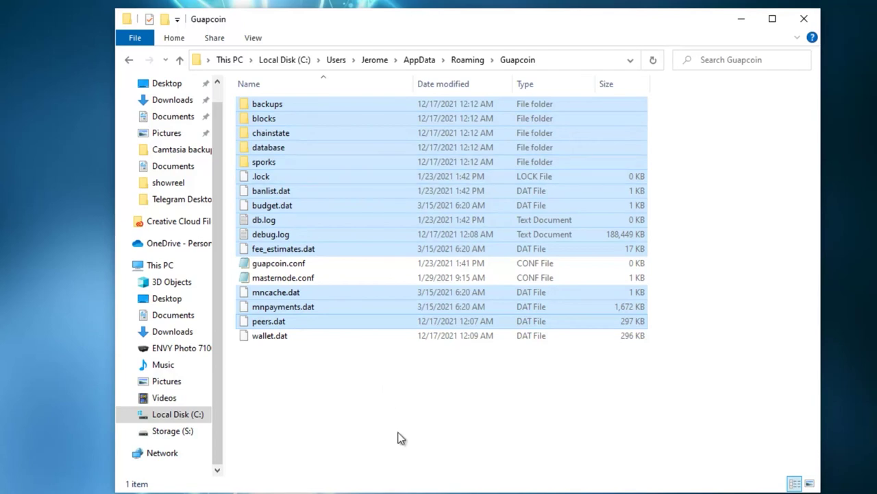
pyautogui.press('Delete')
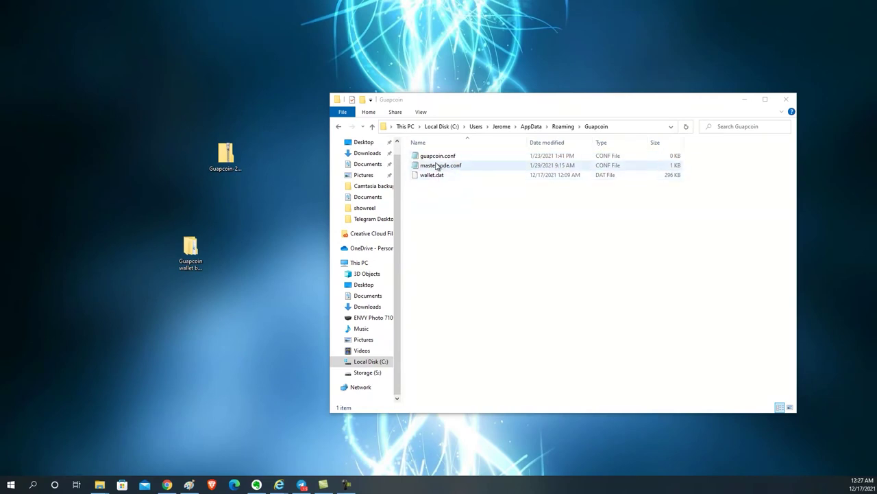
# Place the extracted Guapcoin-2.3.2-Win64 folder below its zip archive on the desktop and bring up the folder's window
pyautogui.click(228, 161)
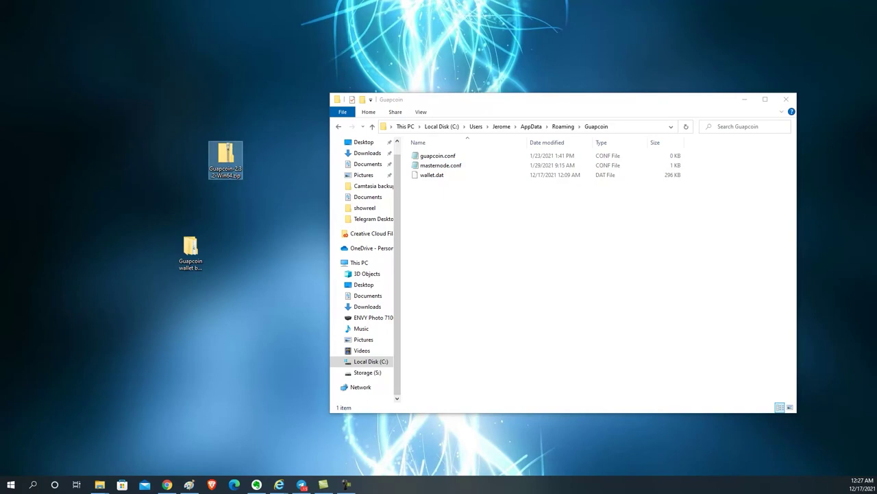
pyautogui.moveTo(144, 210); pyautogui.dragTo(220, 208)
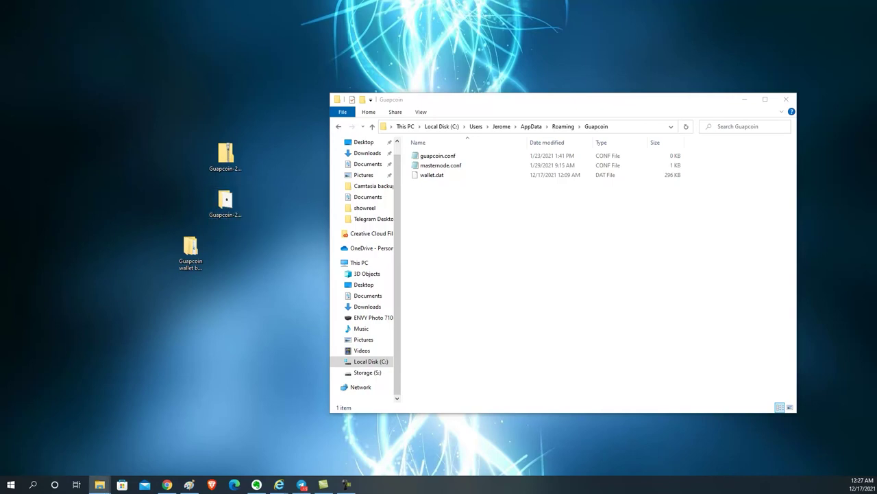
pyautogui.click(99, 484)
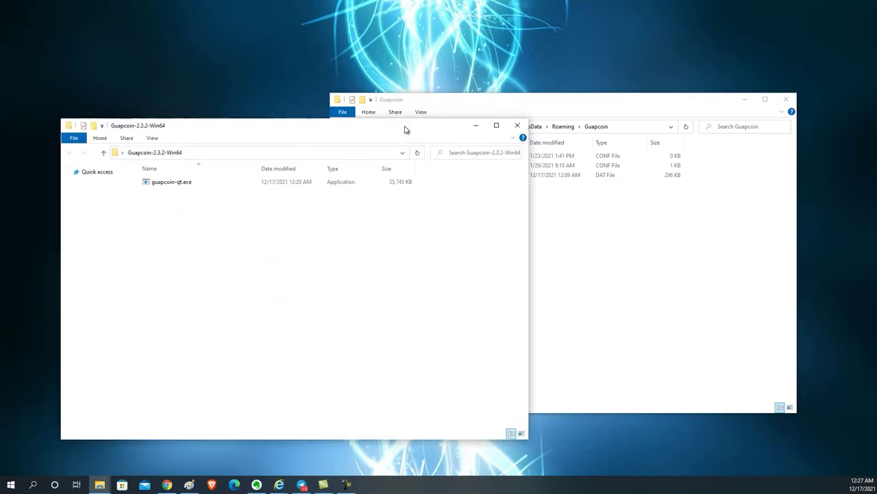
# Run guapcoin-qt.exe despite the SmartScreen warning and allow it through the firewall on both private and public networks
pyautogui.doubleClick(178, 184)
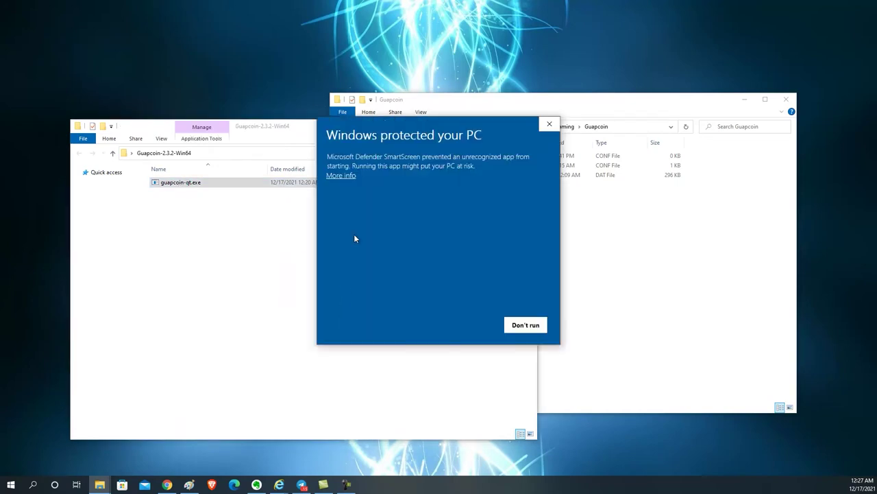
pyautogui.click(347, 176)
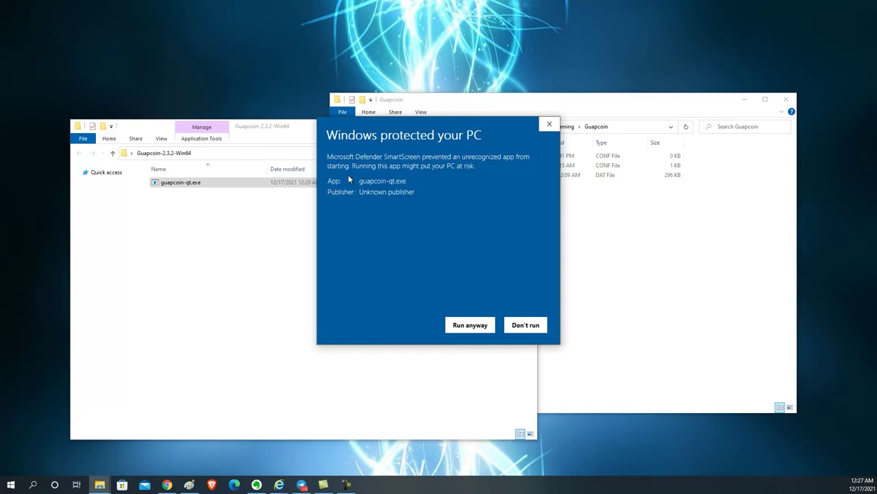
pyautogui.click(470, 325)
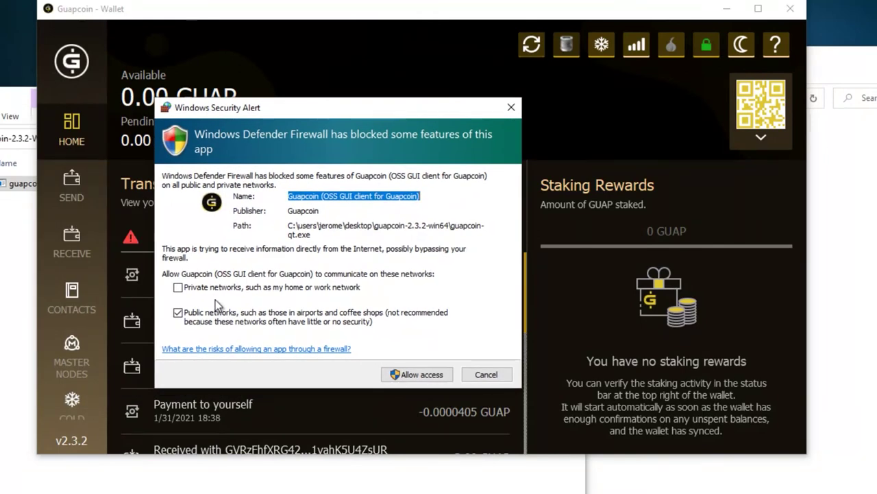
pyautogui.click(179, 289)
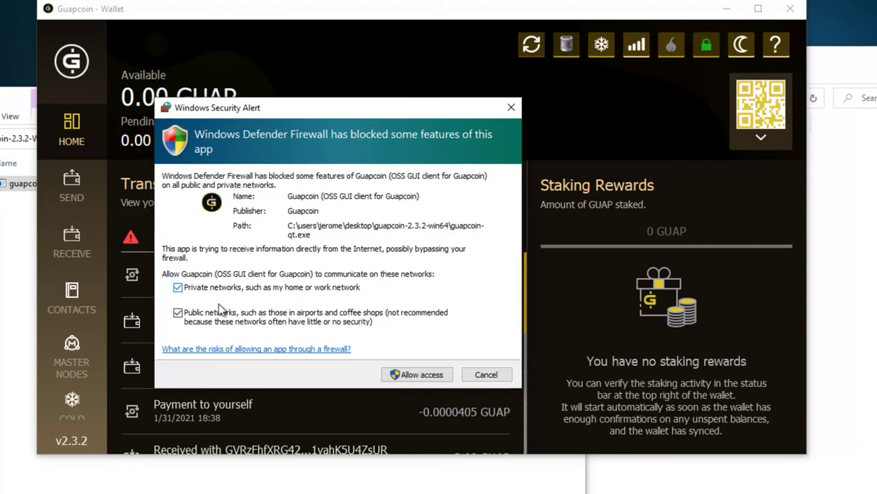
pyautogui.click(410, 373)
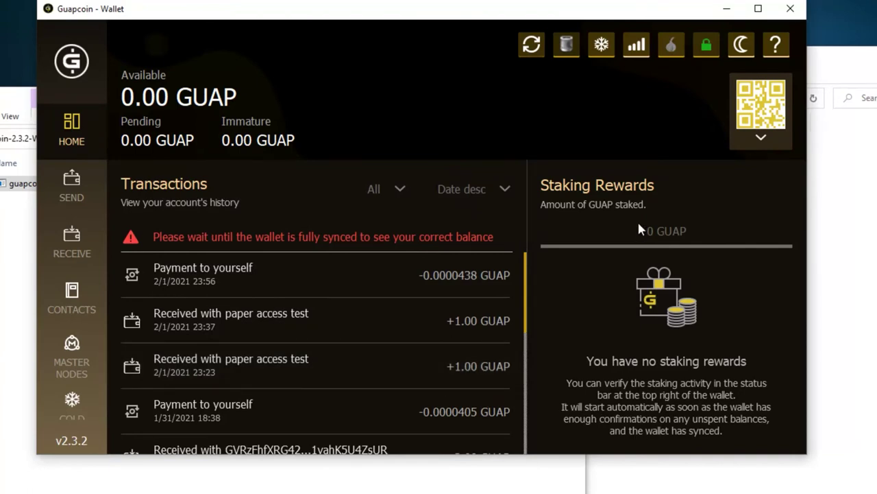
# Check the wallet's sync progress and the files in the Guapcoin data folder, including wallet.dat
pyautogui.moveTo(531, 45)
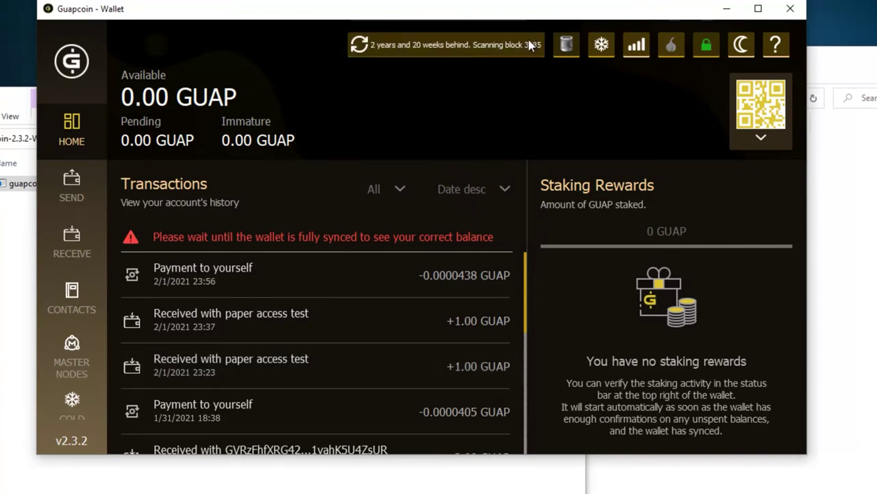
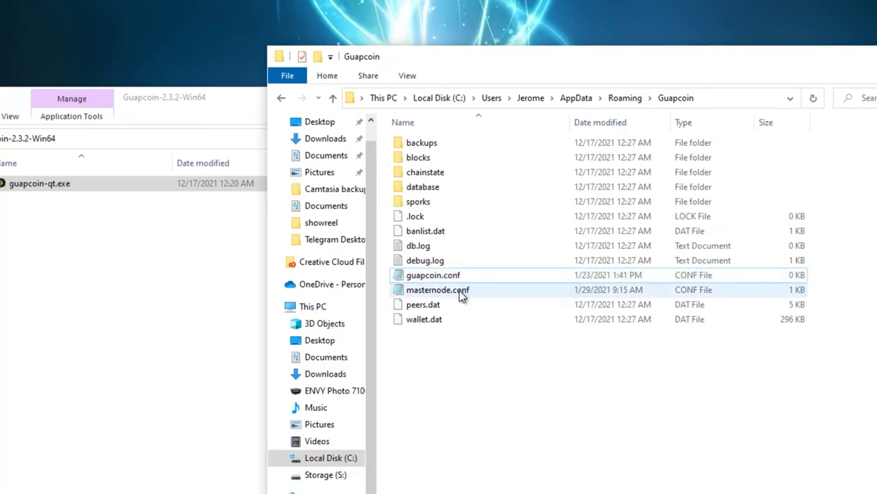
pyautogui.click(424, 321)
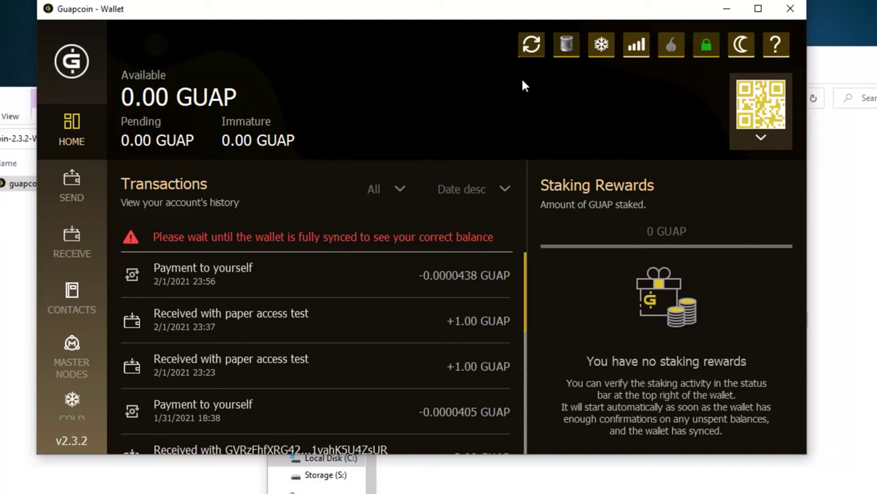
pyautogui.moveTo(523, 52)
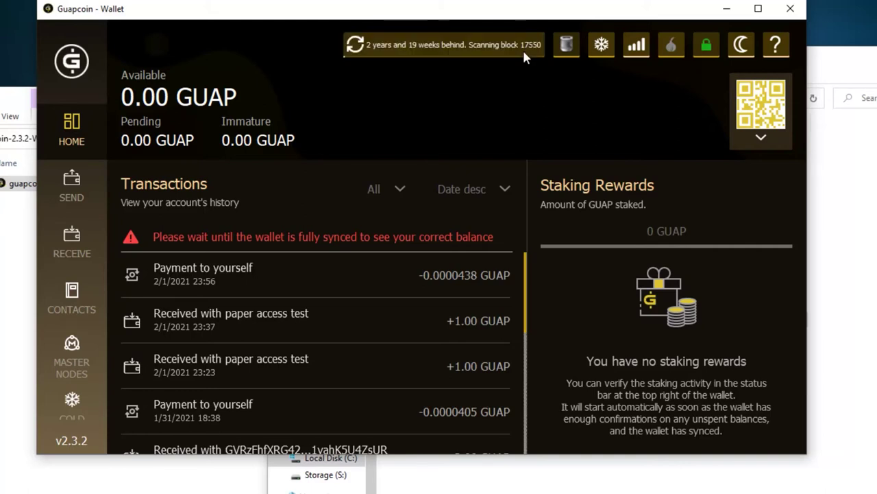